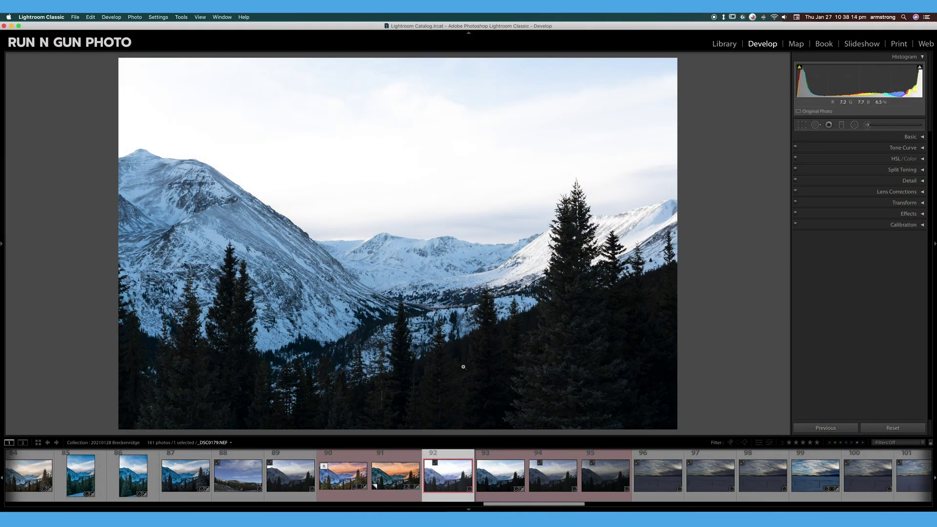
Step: Zoom in to check valley detail, then view the darkest exposure _DSC0182 and check its sky
left_click(313, 347)
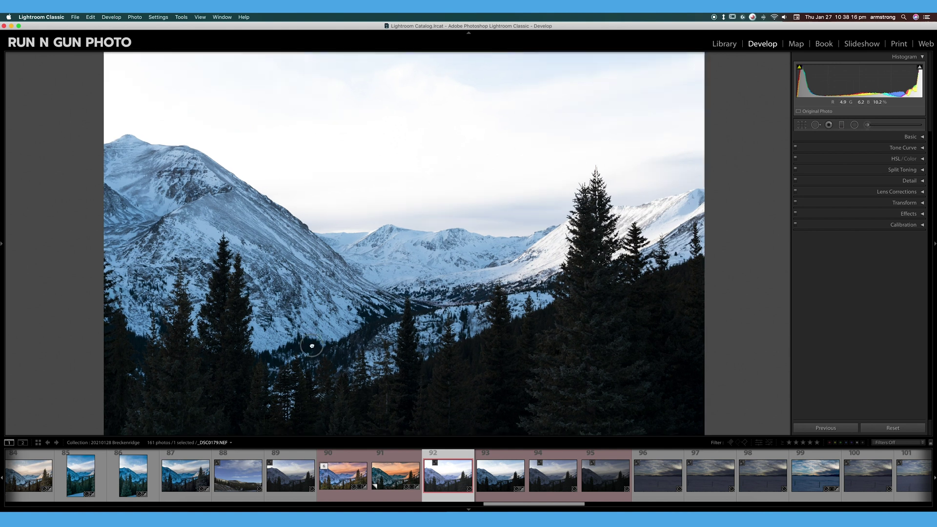
left_click(468, 322)
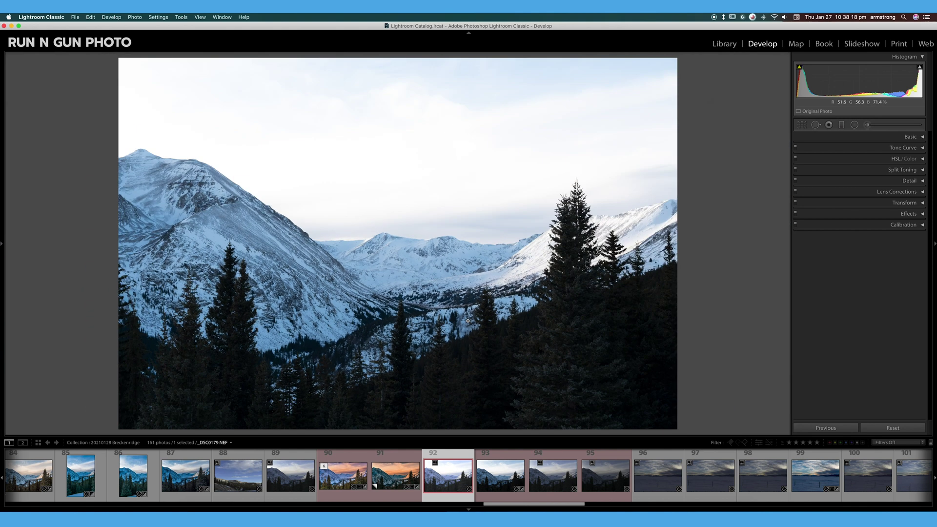
left_click(609, 487)
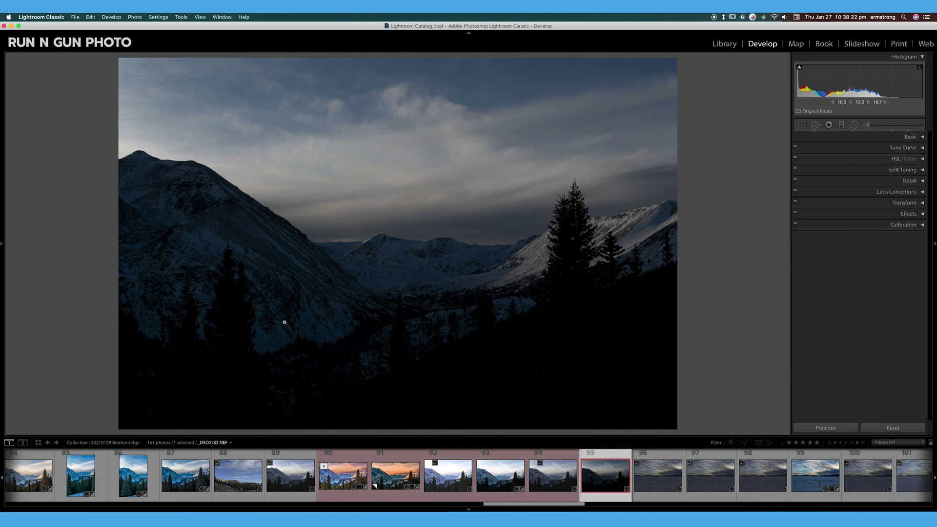
left_click(186, 139)
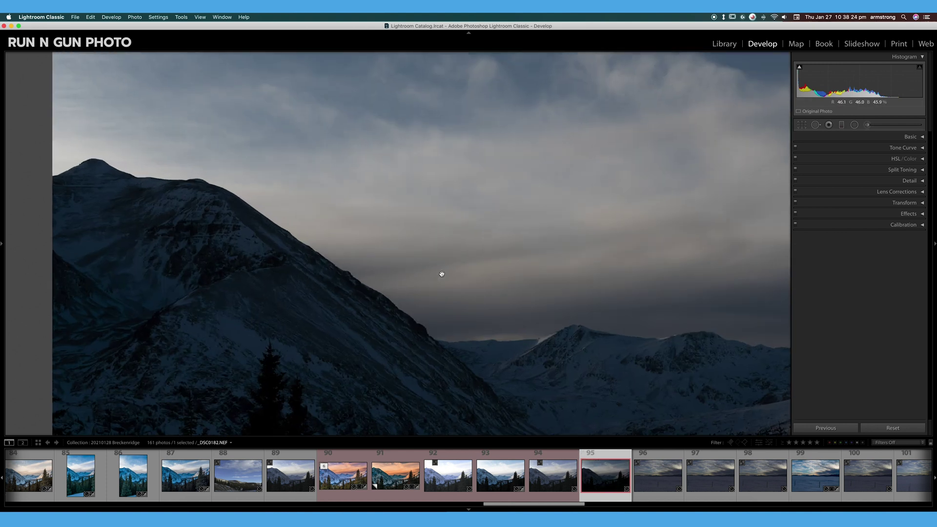
left_click(444, 276)
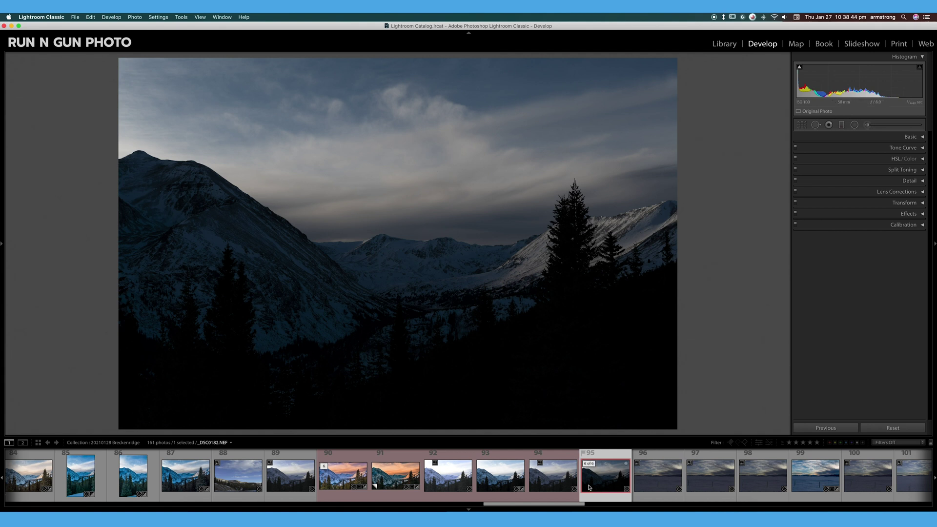
Step: Step up to the brightest exposure _DSC0179 and inspect the valley zoomed in
left_click(553, 481)
left_click(505, 483)
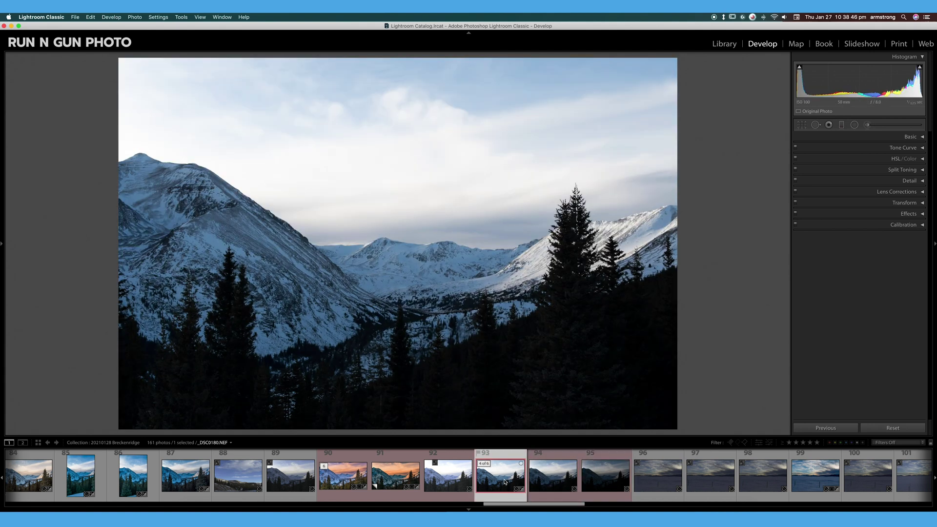
left_click(454, 481)
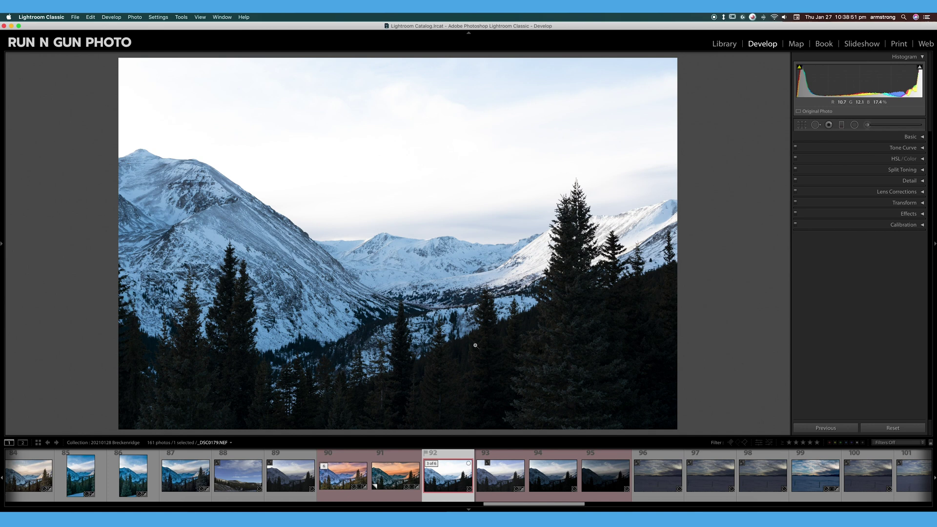
left_click(284, 210)
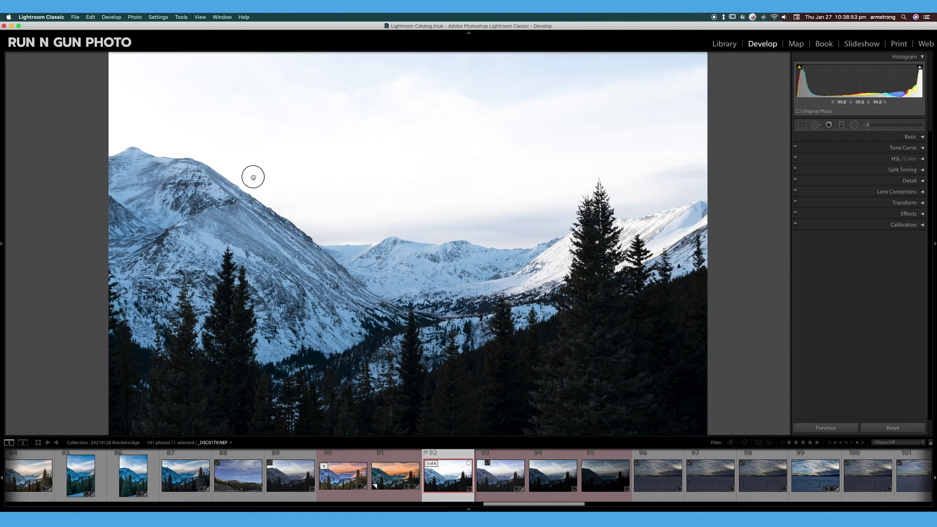
left_click_drag(406, 284, 250, 112)
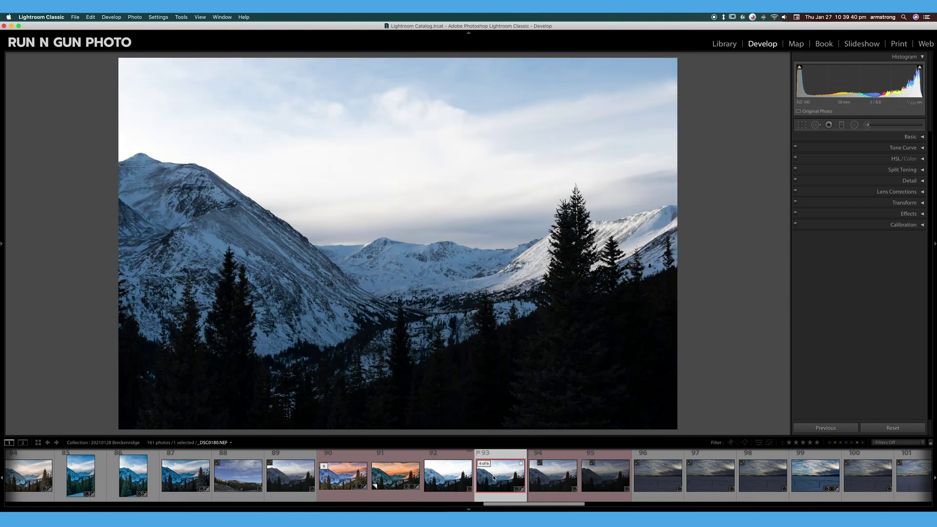
Step: Step down to the darkest bracket, then back up to end on _DSC0180
left_click(494, 480)
left_click(559, 481)
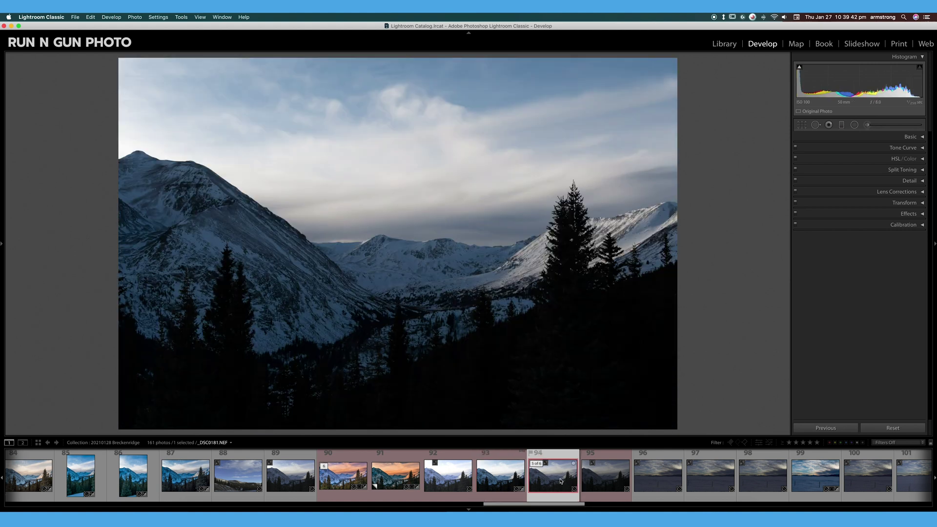
left_click(608, 483)
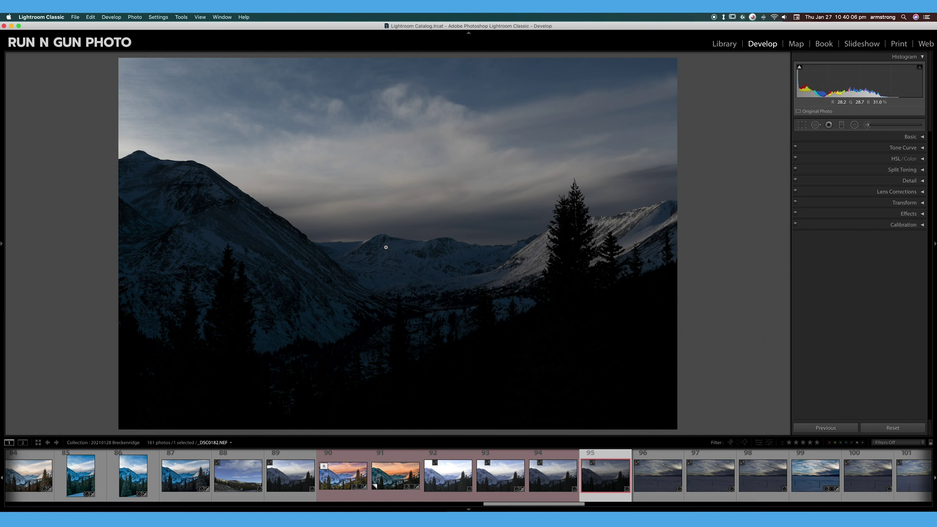
left_click(550, 481)
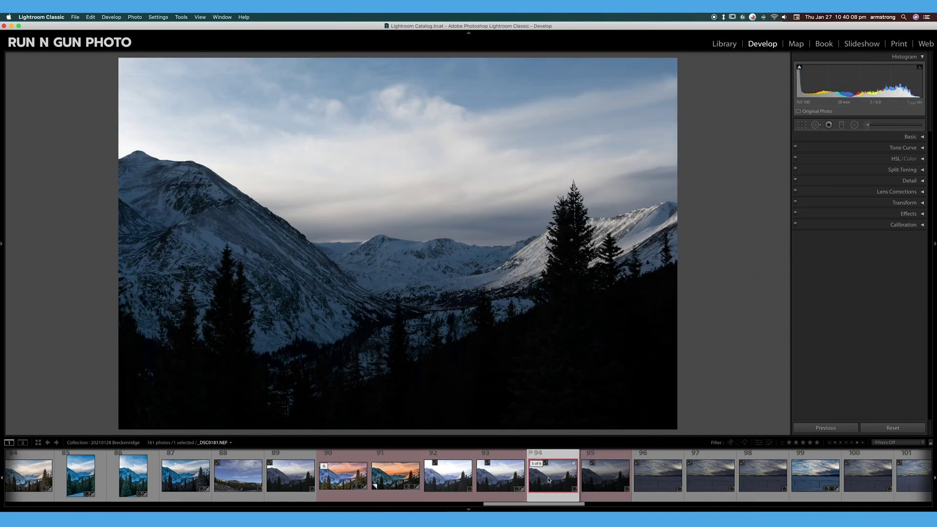
left_click(493, 481)
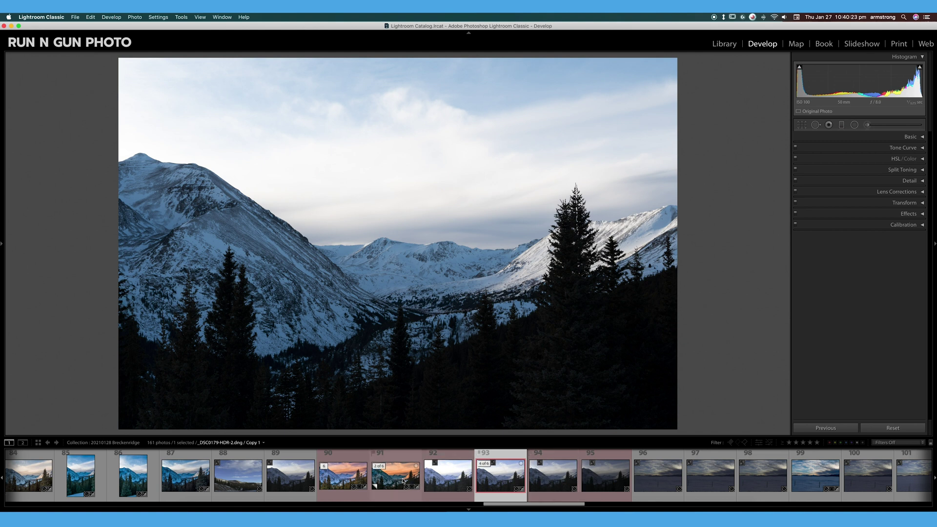
Step: Compare the sunset HDR with its Copy 1 virtual copy, ending on Copy 1
left_click(337, 479)
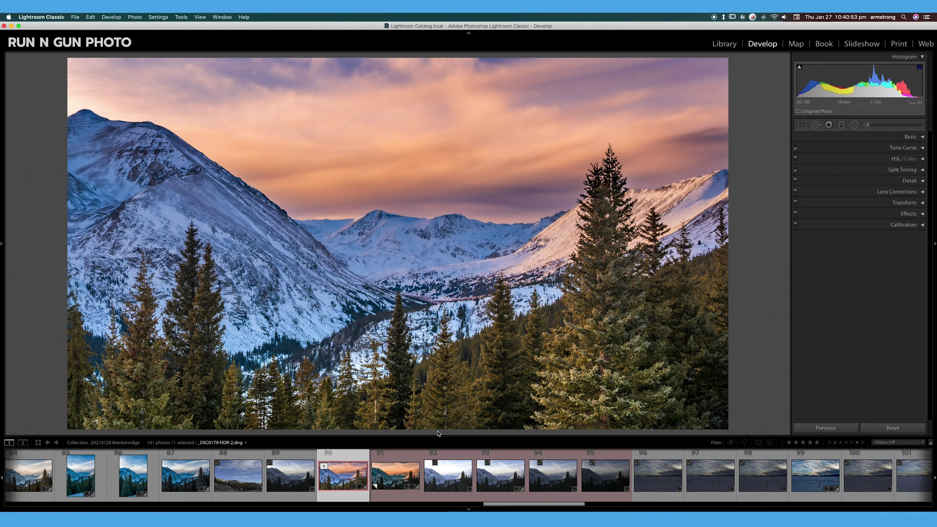
left_click(404, 465)
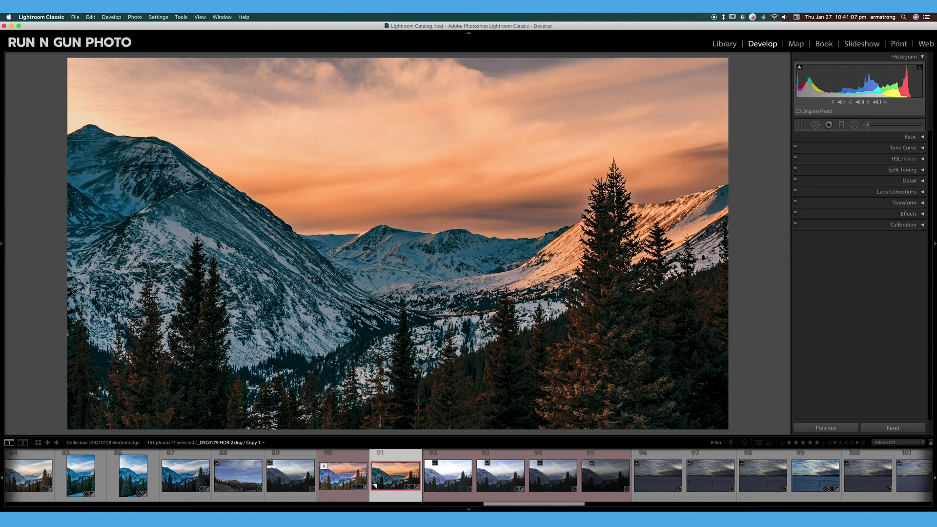
left_click(348, 476)
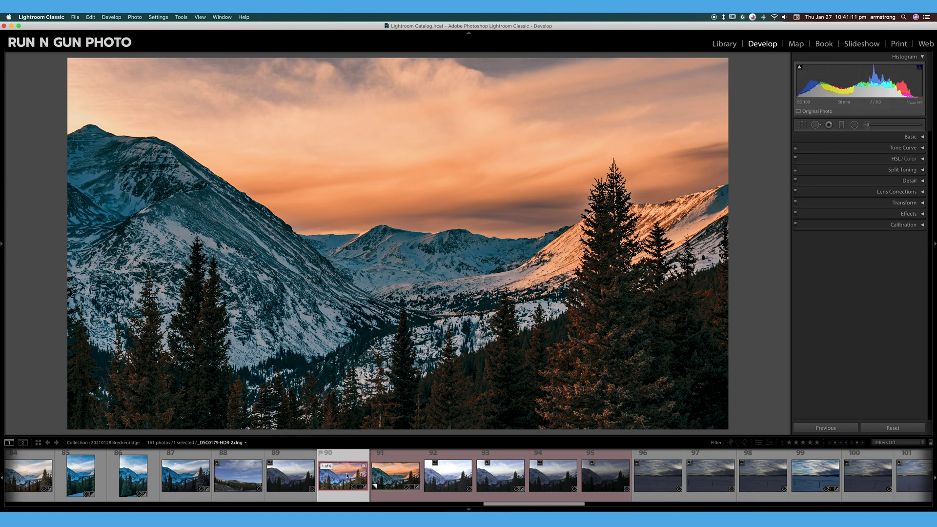
left_click(398, 485)
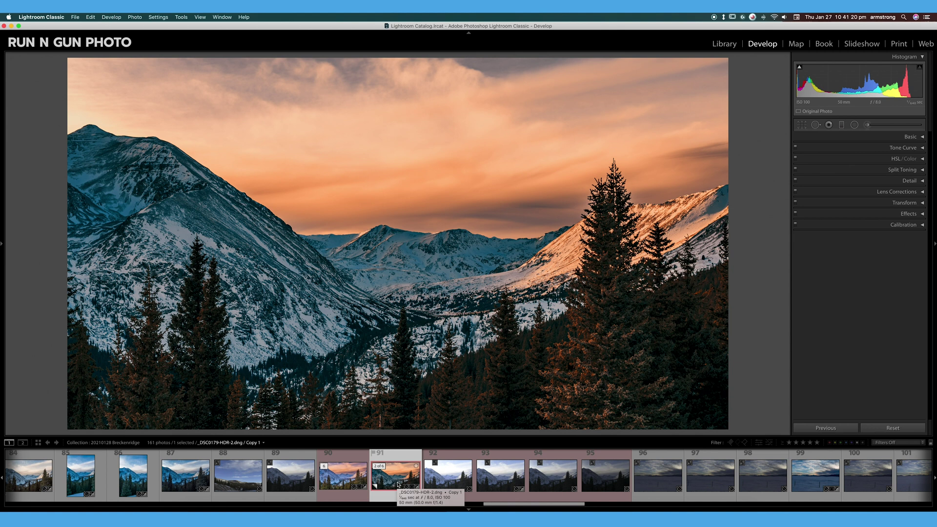
Step: Select bracketed thumbnails 92–95 and bring up their context menu
left_click(443, 480)
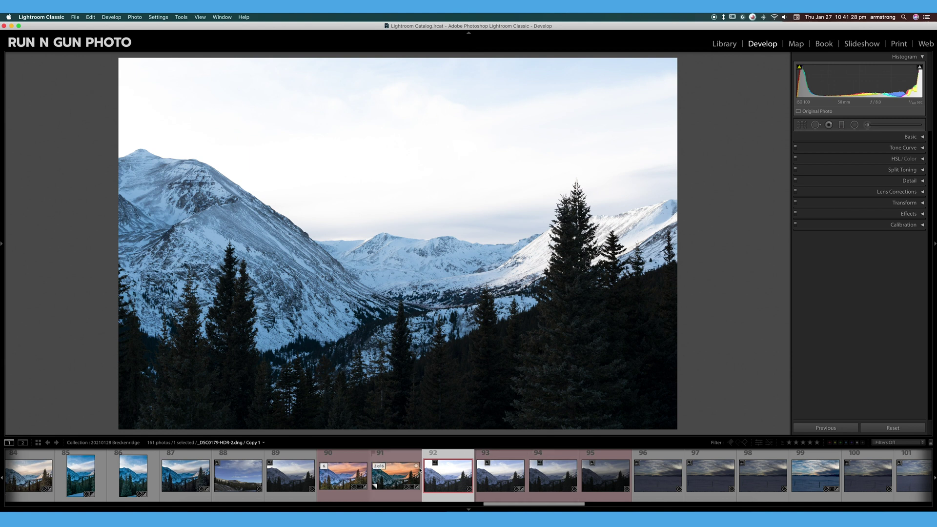
left_click(603, 478, "shift")
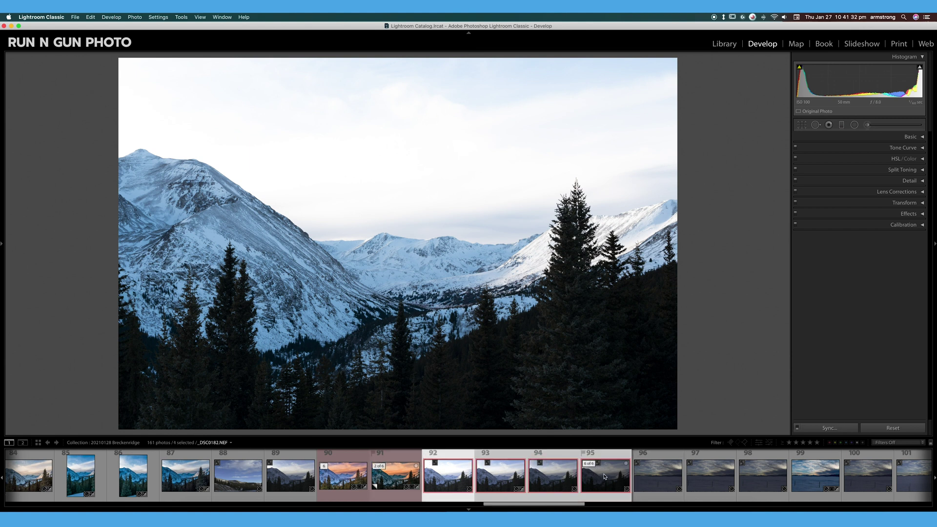
right_click(564, 478)
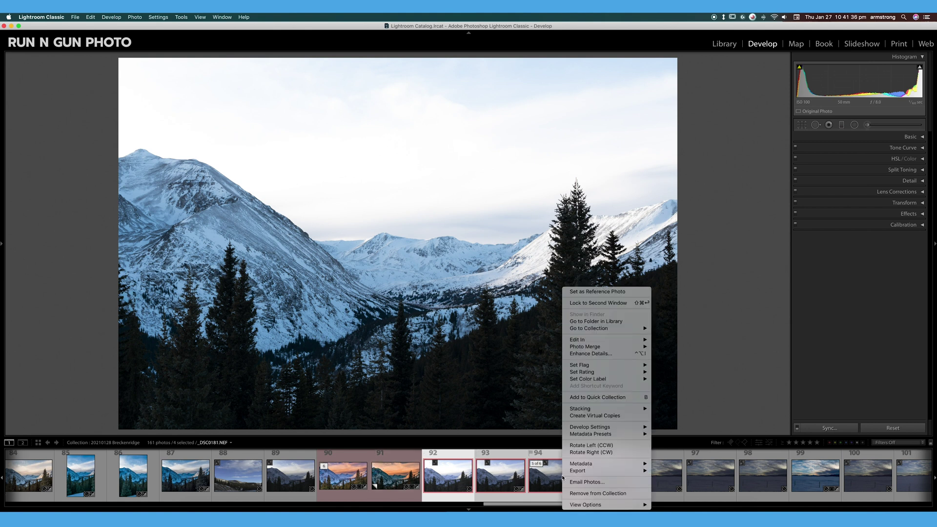
Step: Start an HDR merge with Deghost Overlay, Auto Settings, Auto Align and deghosting all off
mouse_move(588, 350)
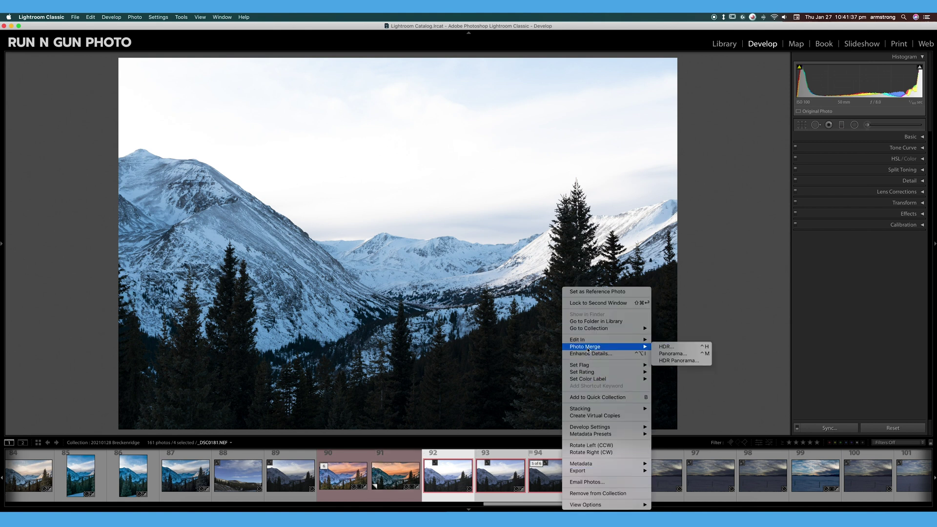
left_click(672, 346)
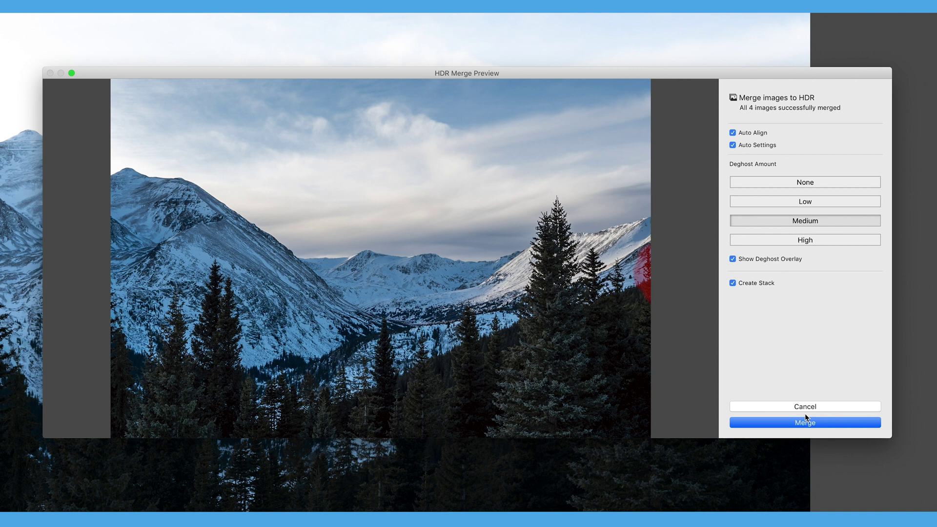
left_click(733, 262)
left_click(733, 144)
left_click(733, 134)
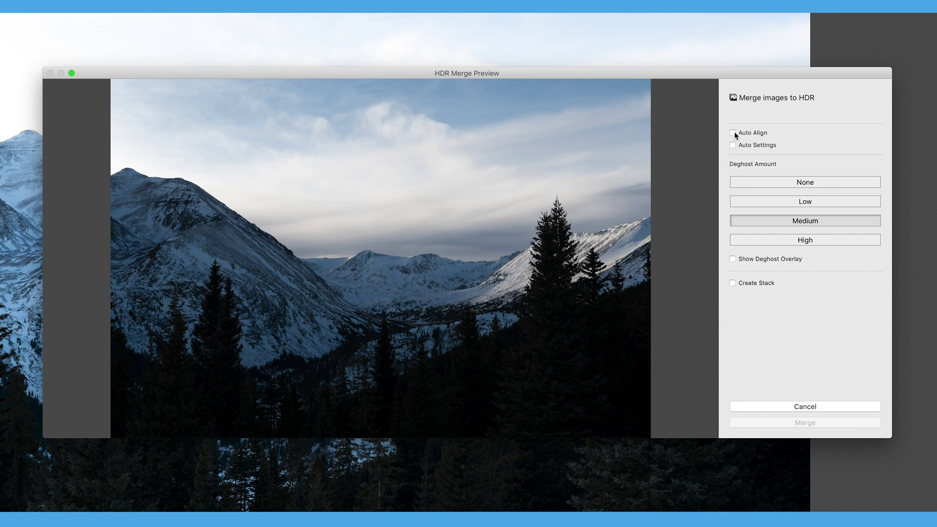
left_click(749, 178)
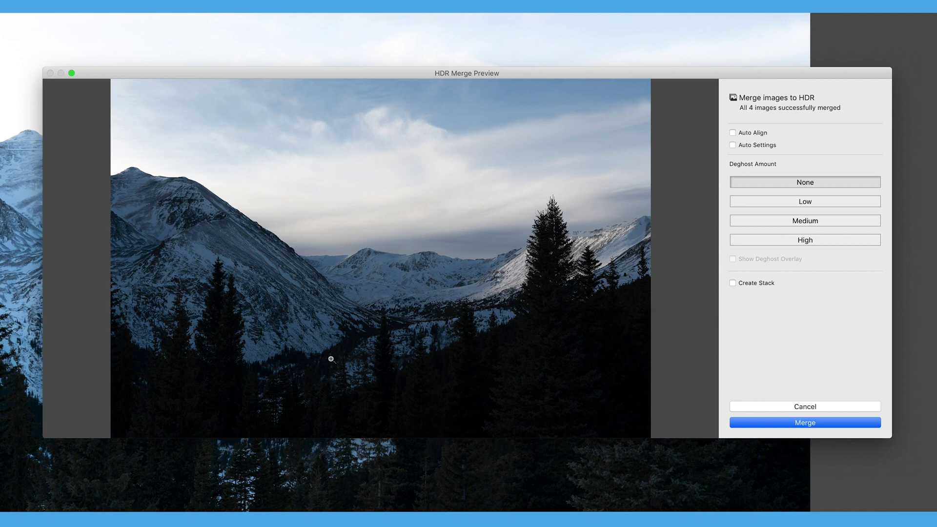
Step: Toggle Auto Align on, off and on again, leaving it enabled with Auto Settings
left_click(733, 133)
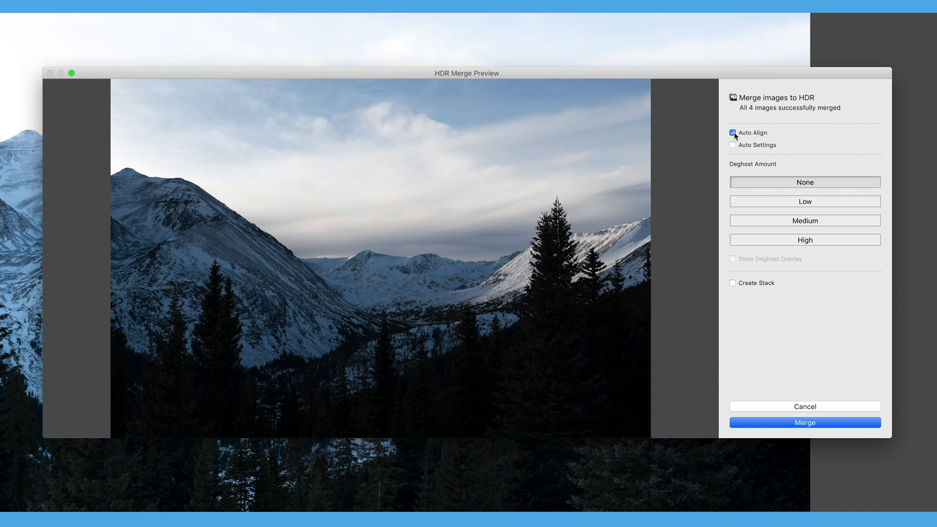
left_click(733, 133)
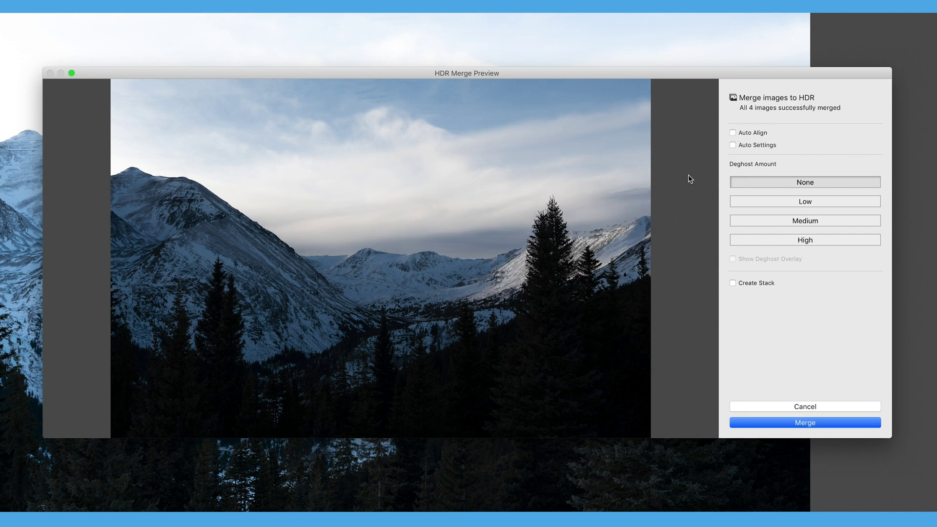
left_click(733, 132)
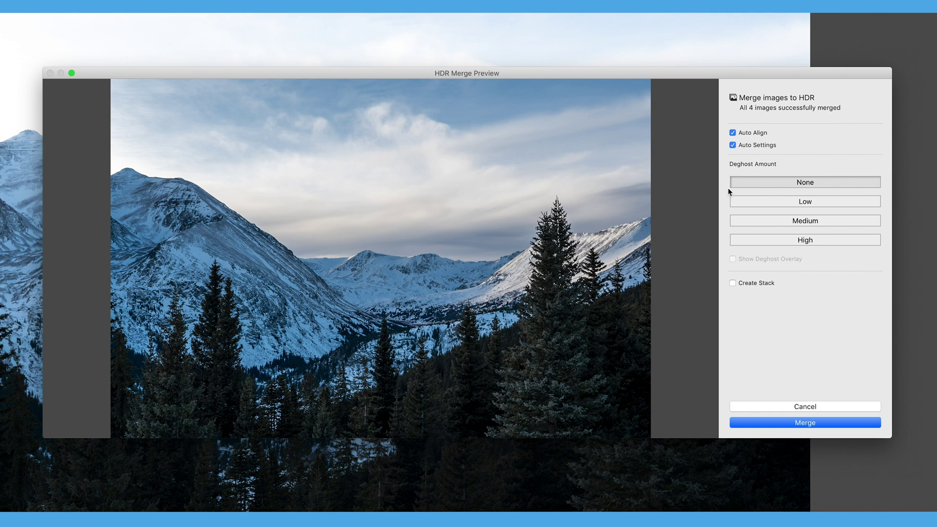
left_click(733, 145)
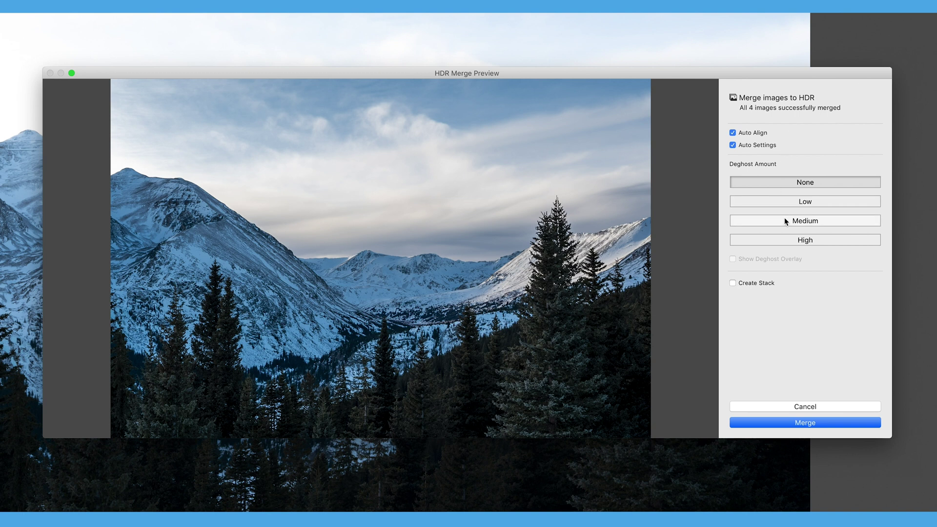
Step: Set deghosting to Low, then raise it to Medium
left_click(815, 202)
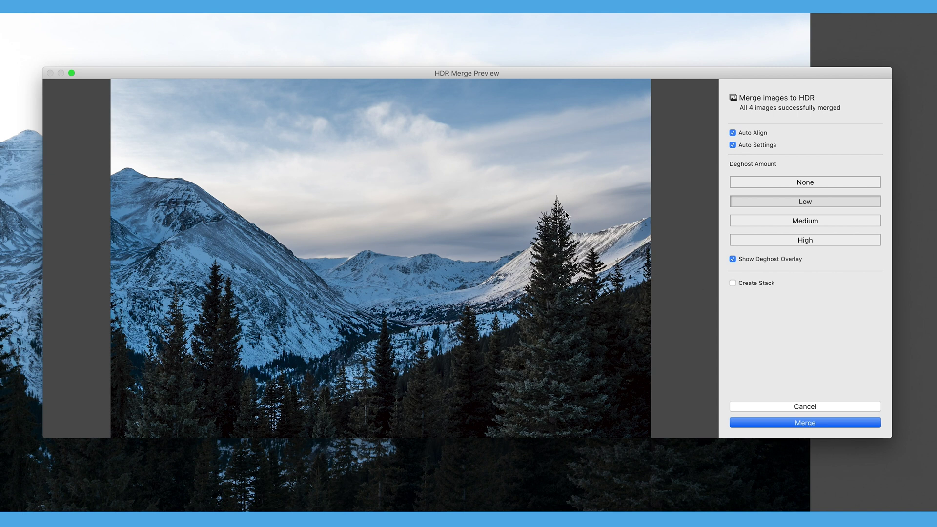
left_click(802, 221)
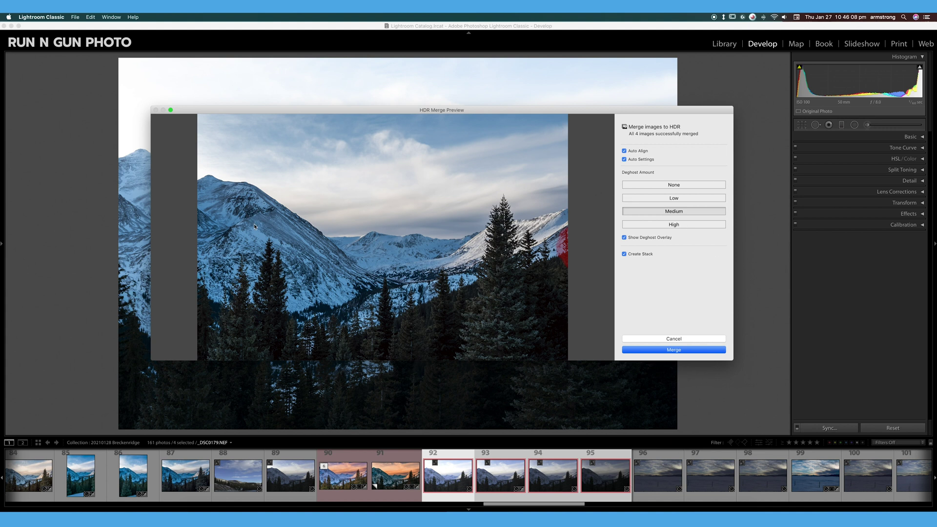
Step: Merge the four exposures into the HDR DNG _DSC0179-HDR-3.dng
left_click(684, 350)
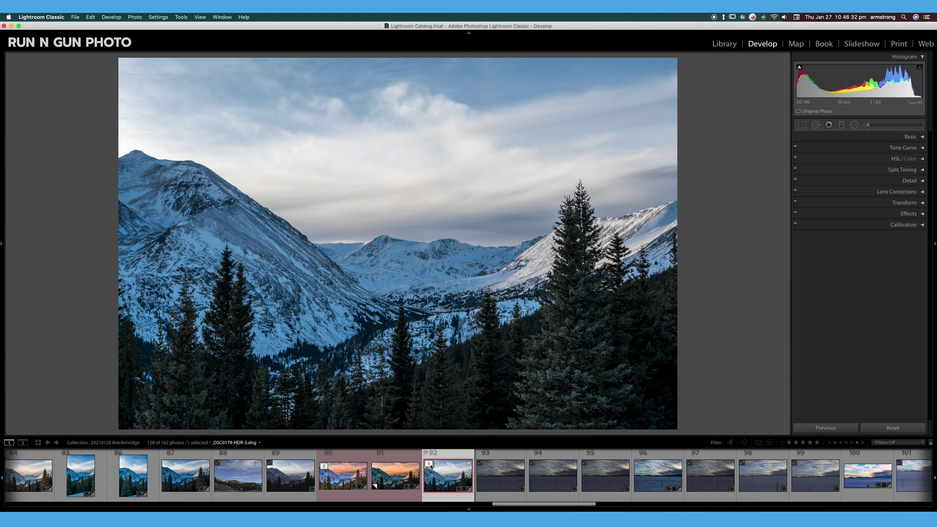
Step: Expand the merged HDR's stack via Stacking > Expand Stack
right_click(431, 466)
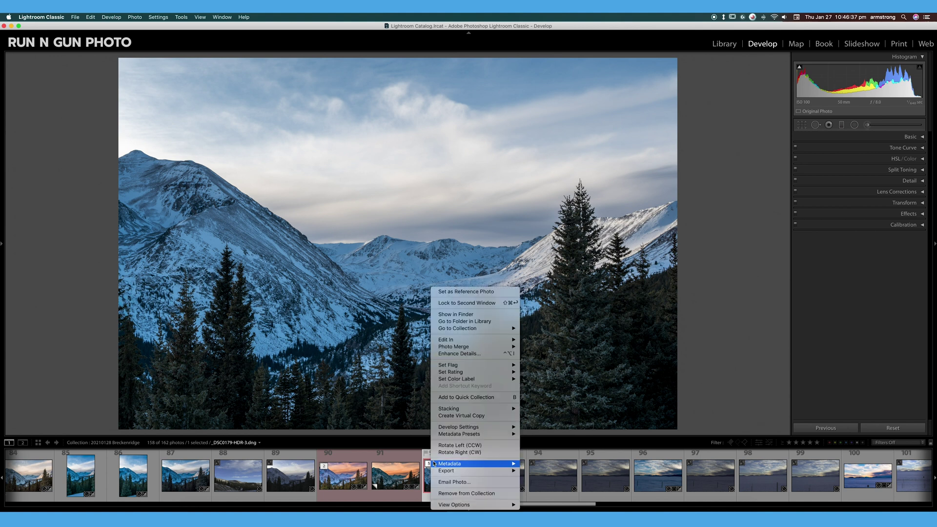
mouse_move(469, 410)
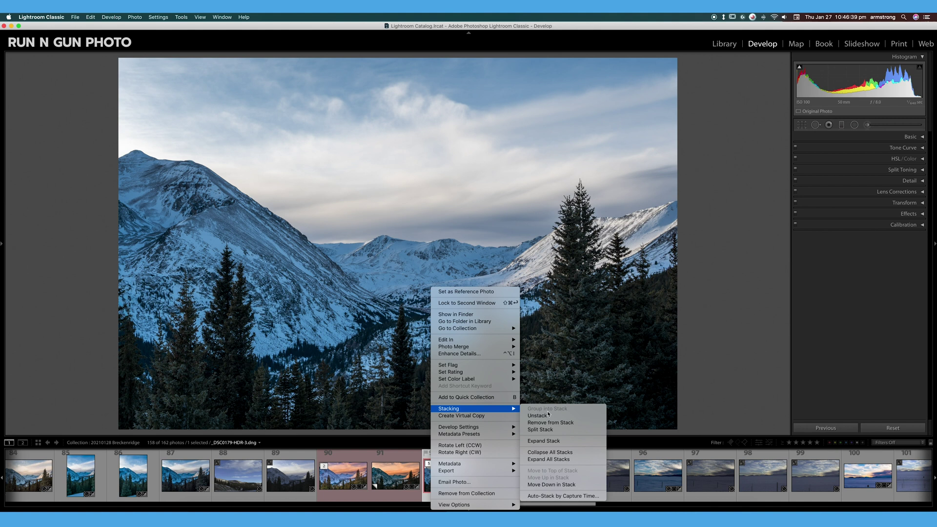
left_click(550, 442)
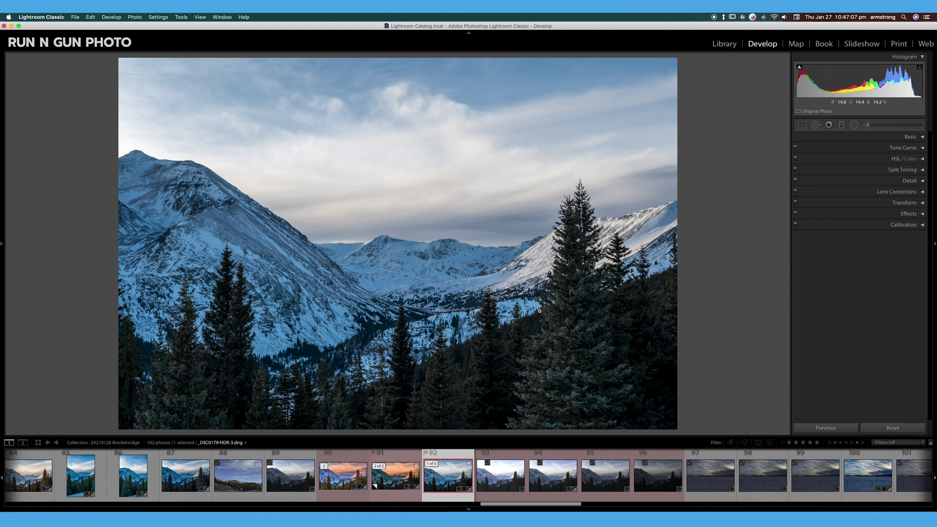
Step: Expand the Basic panel, compare against the earlier sunset edit, then return to the HDR
left_click(923, 138)
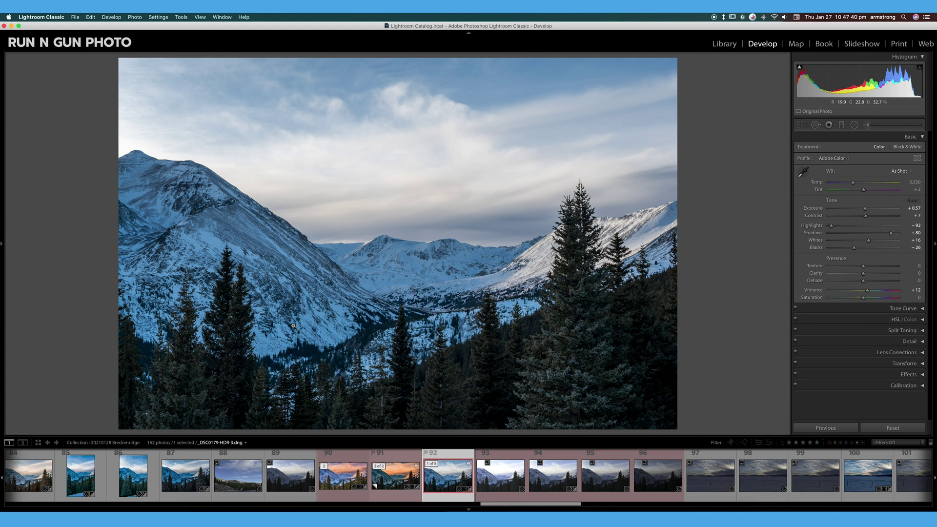
left_click(395, 476)
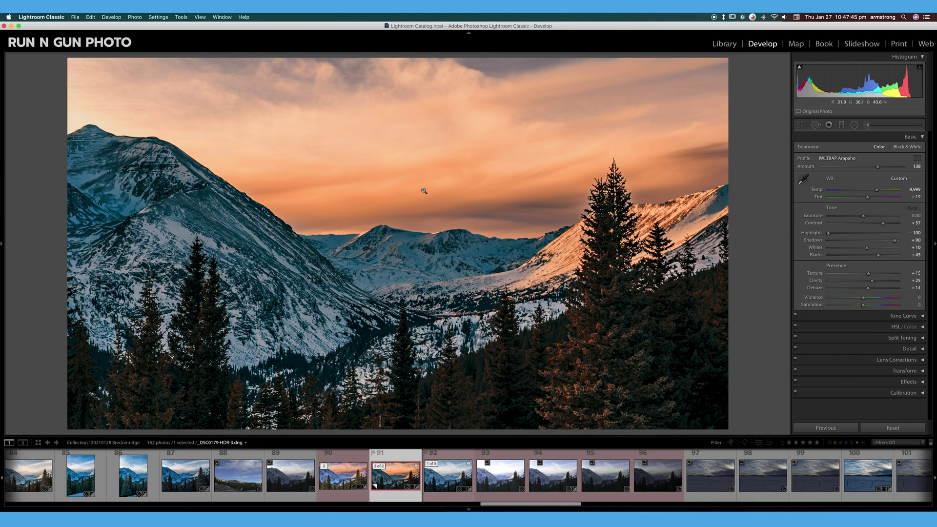
left_click(449, 474)
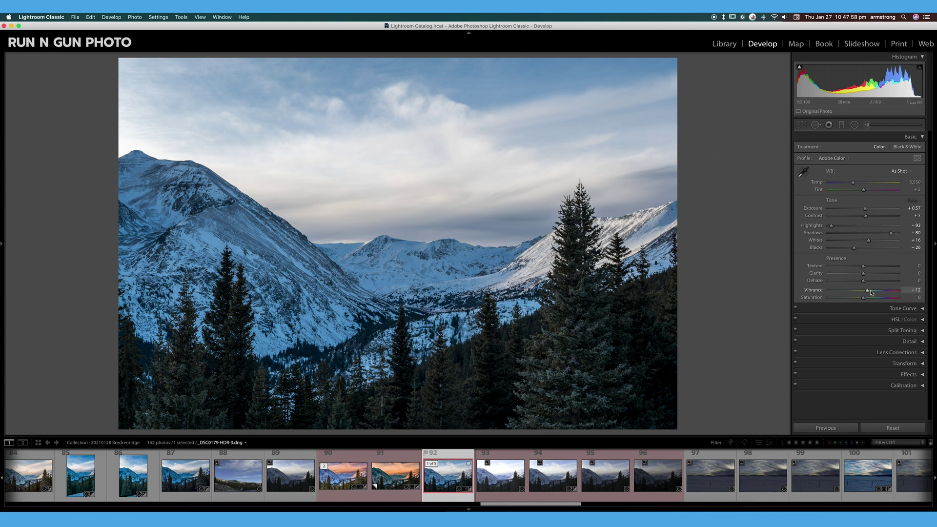
Step: Raise Vibrance to about +31 and apply the Adobe Landscape profile
left_click_drag(871, 292, 874, 292)
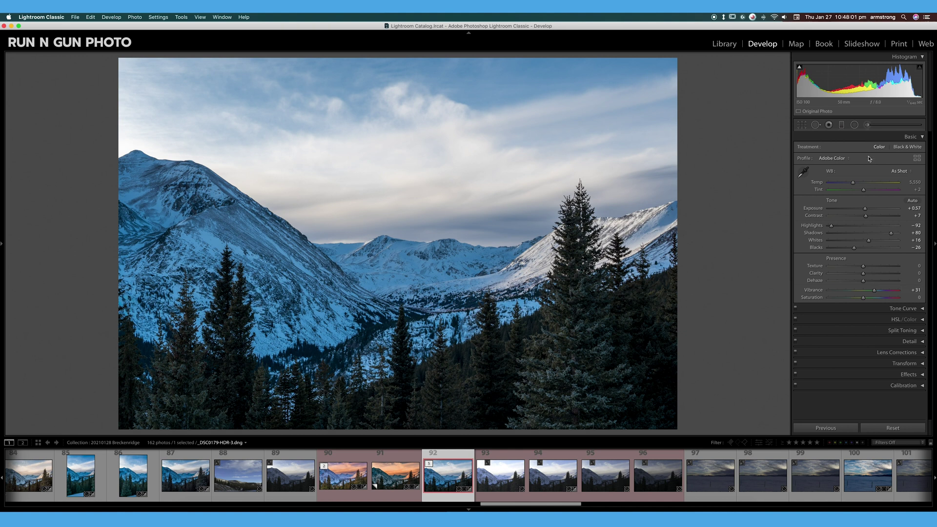
left_click(846, 158)
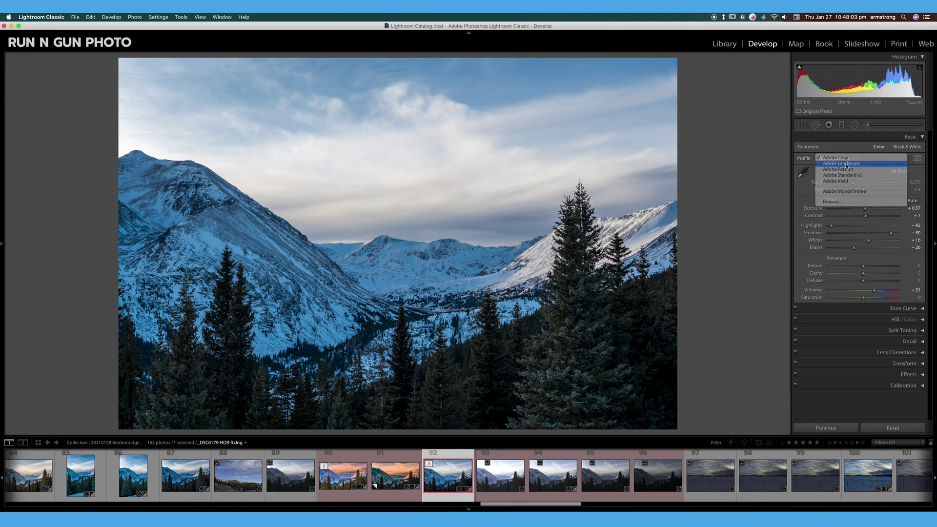
left_click(847, 164)
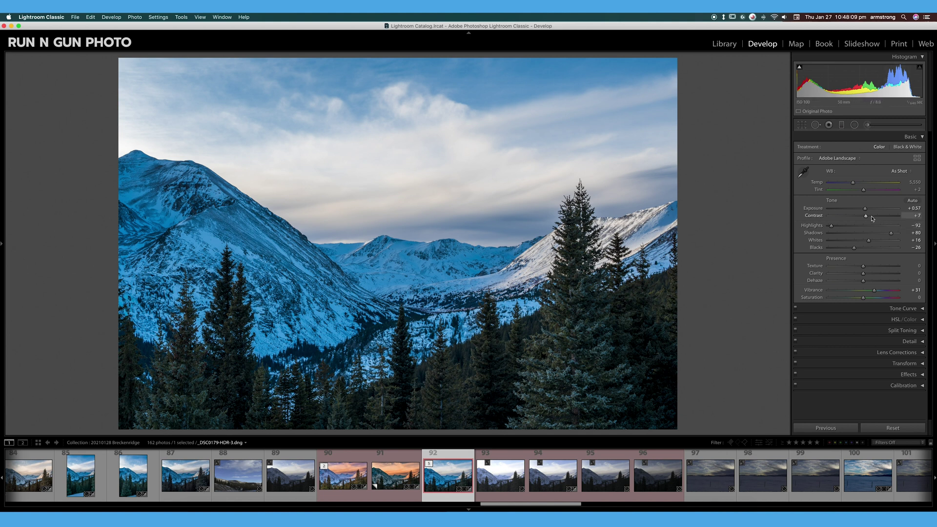
Step: Set Contrast +18, Exposure +0.30, Blacks +22 and Temp 7,569
left_click_drag(867, 217, 870, 218)
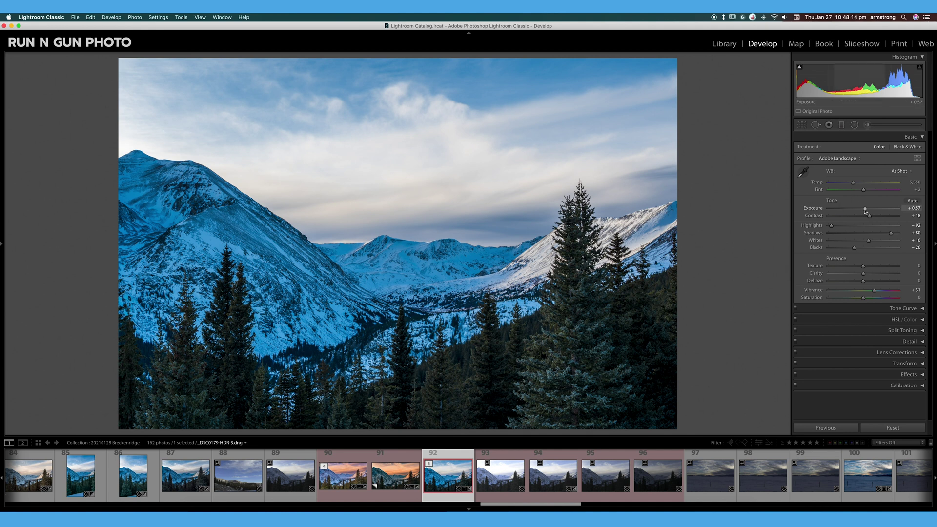
left_click_drag(865, 211, 864, 211)
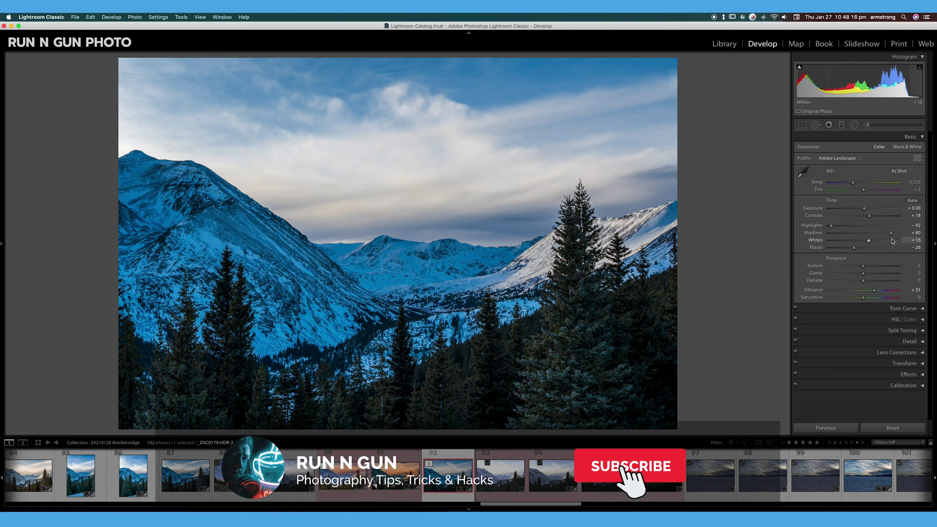
left_click_drag(855, 248, 871, 251)
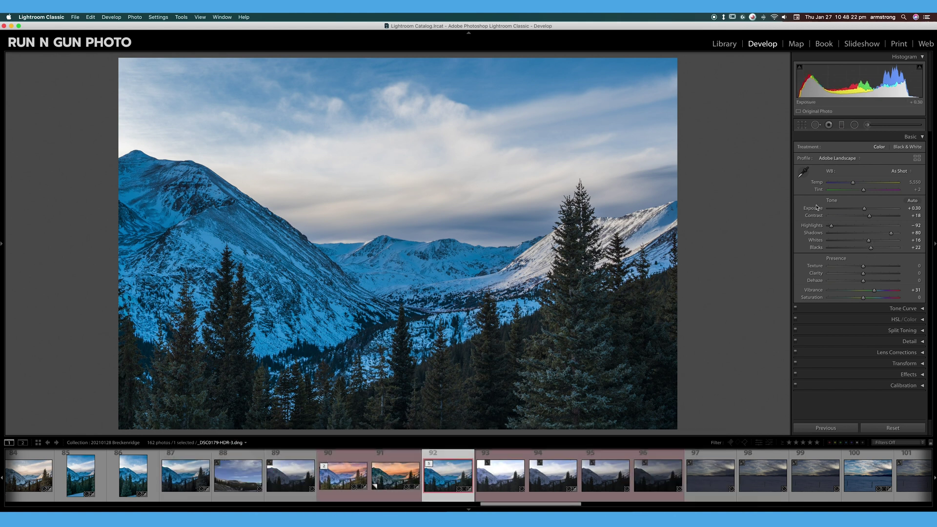
left_click_drag(853, 183, 869, 187)
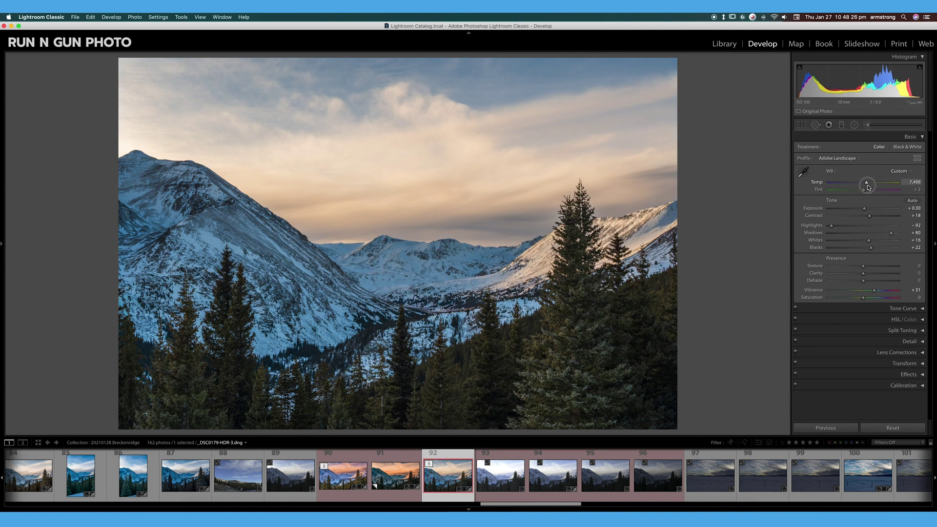
left_click_drag(868, 187, 869, 188)
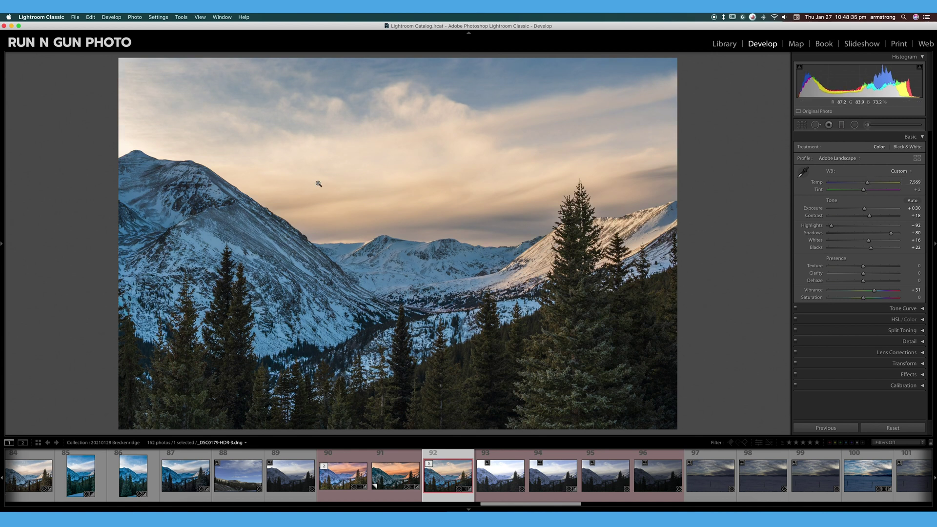